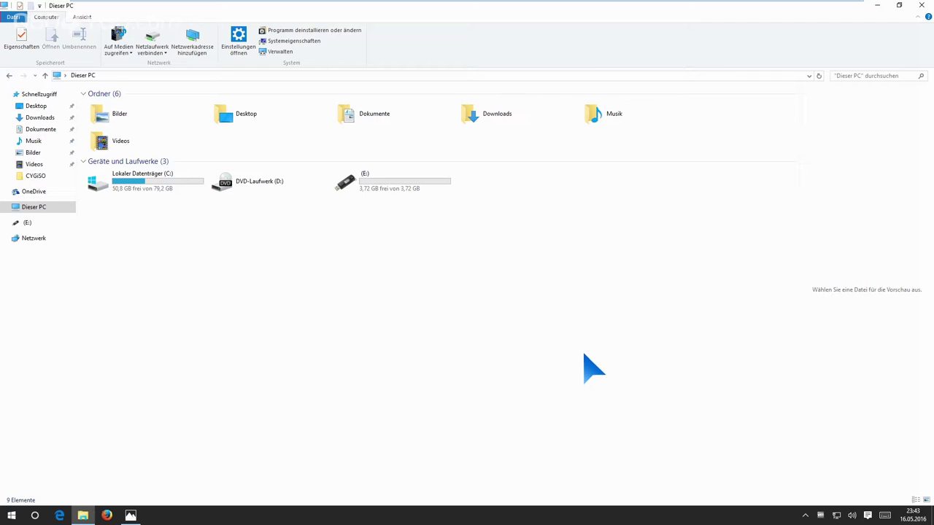
Switch to Photos to view the "Datei ist zu groß" error image, and return to File Explorer.
click(132, 516)
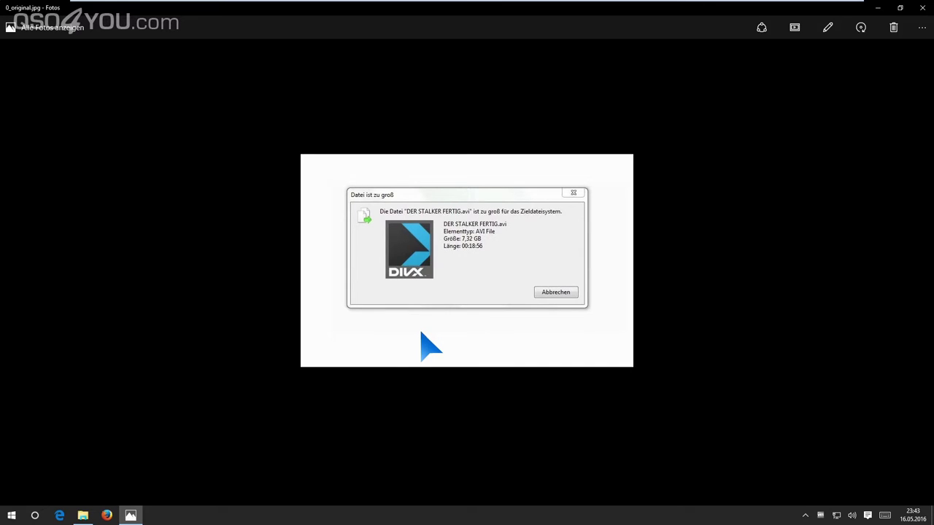
click(83, 515)
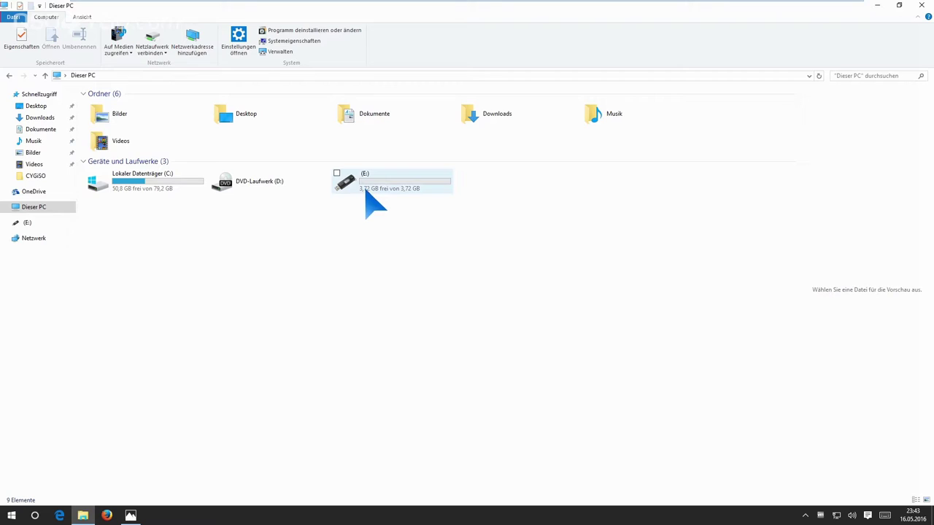
Check the file system in the properties of USB drive E:, and close both the error image in Photos and the properties.
click(367, 192)
right_click(367, 191)
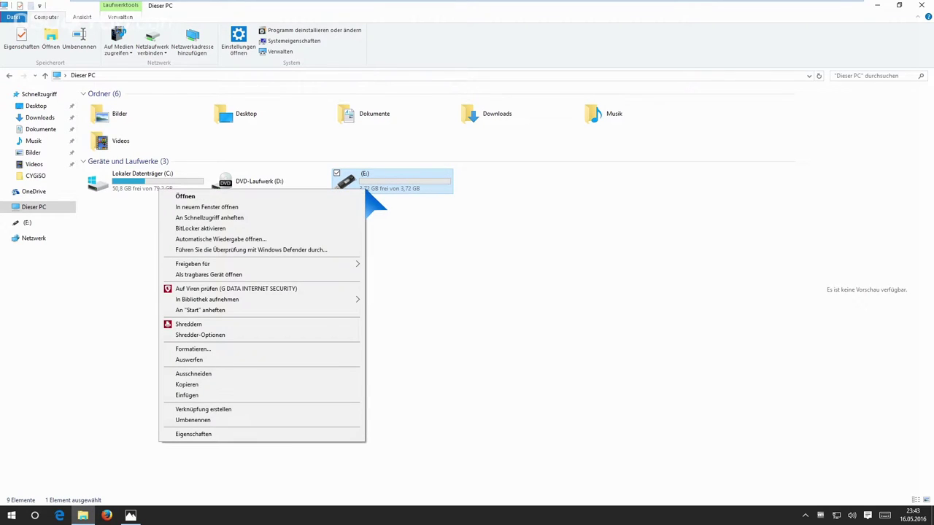
click(296, 435)
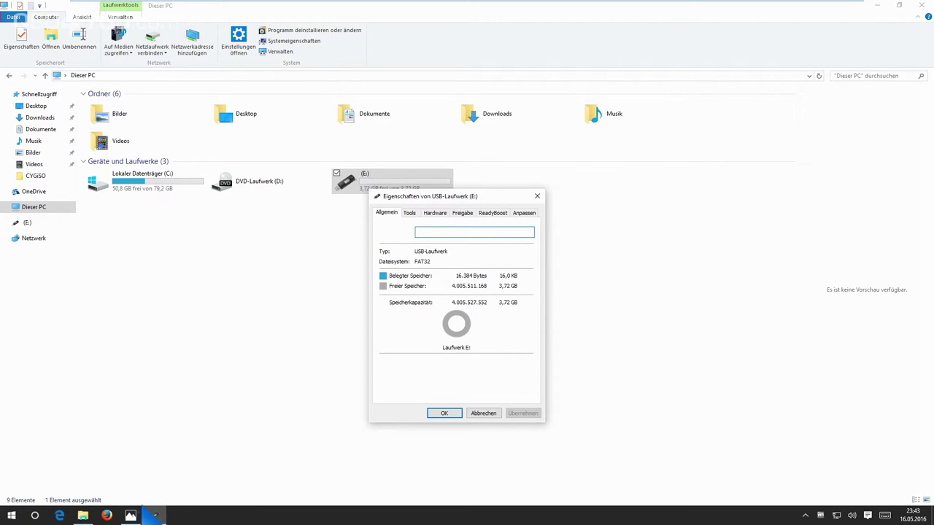
click(130, 515)
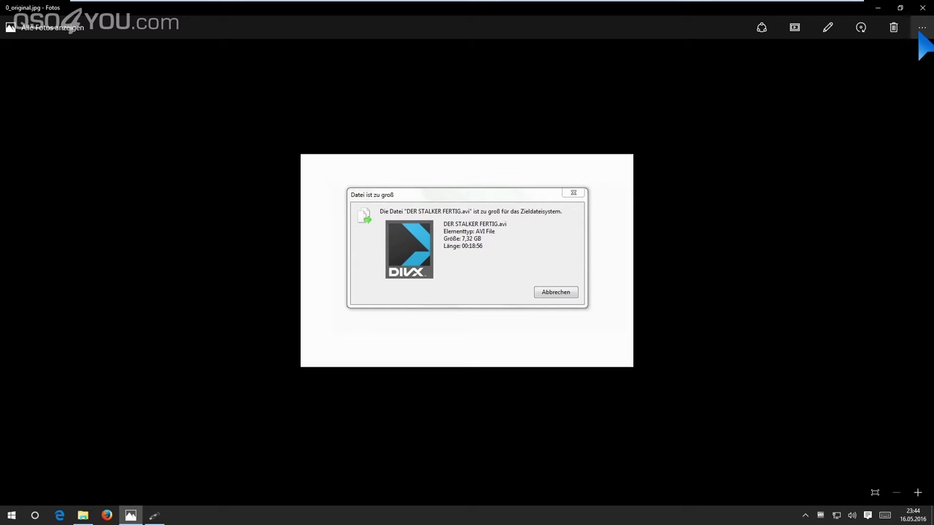
click(923, 7)
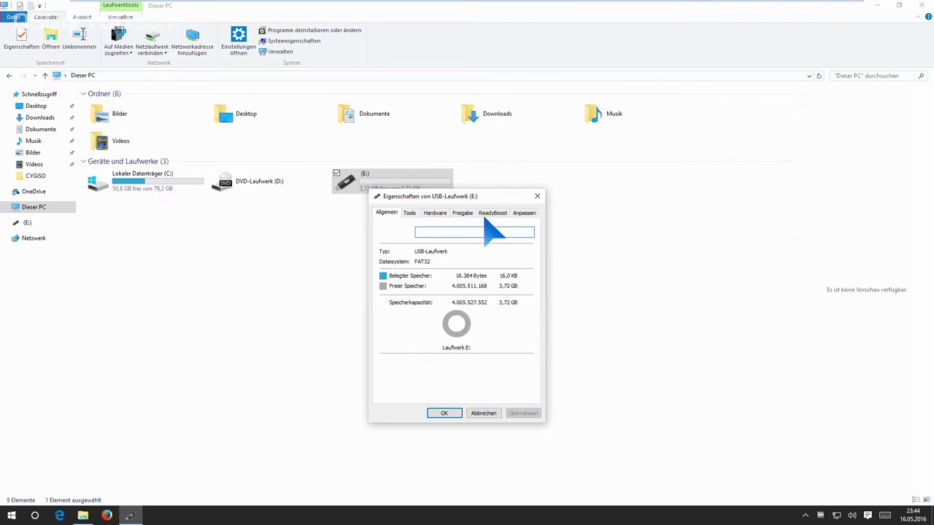
click(537, 196)
right_click(367, 183)
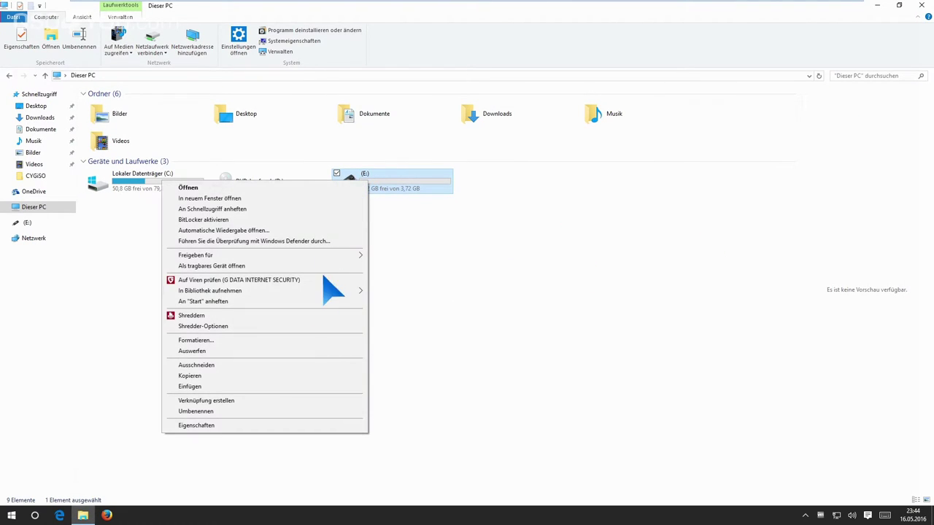
click(490, 316)
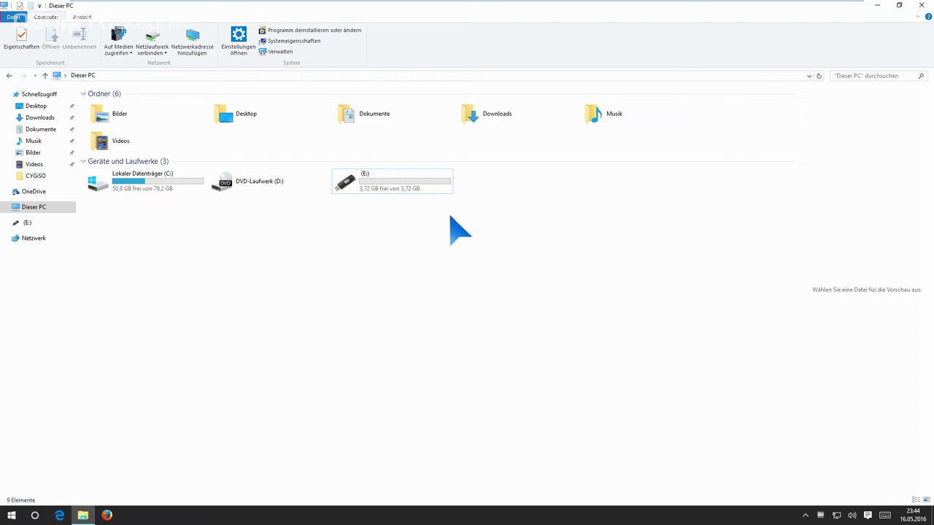
click(403, 178)
right_click(403, 178)
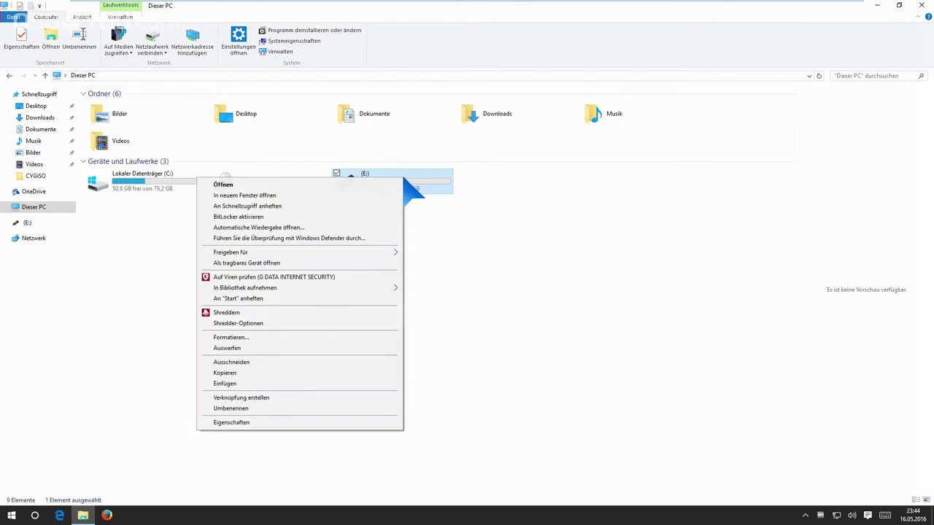
click(303, 339)
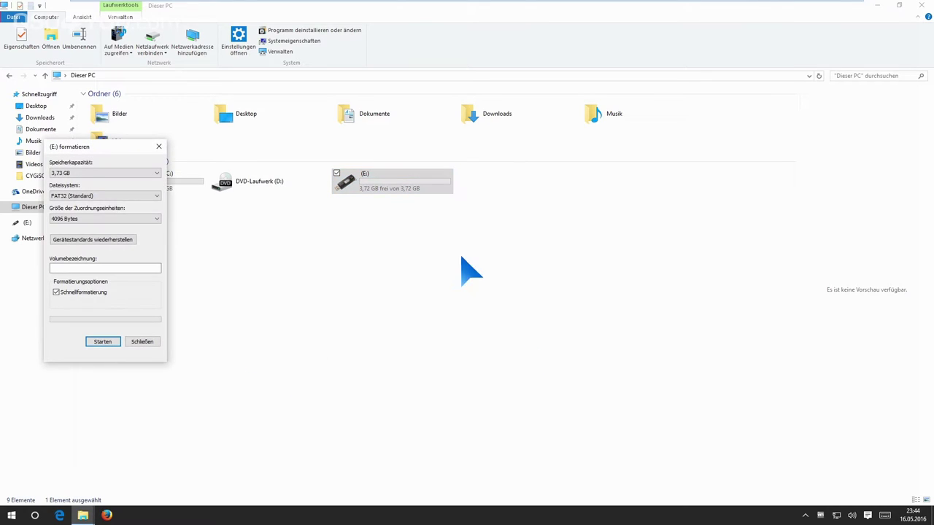
drag(96, 148, 260, 171)
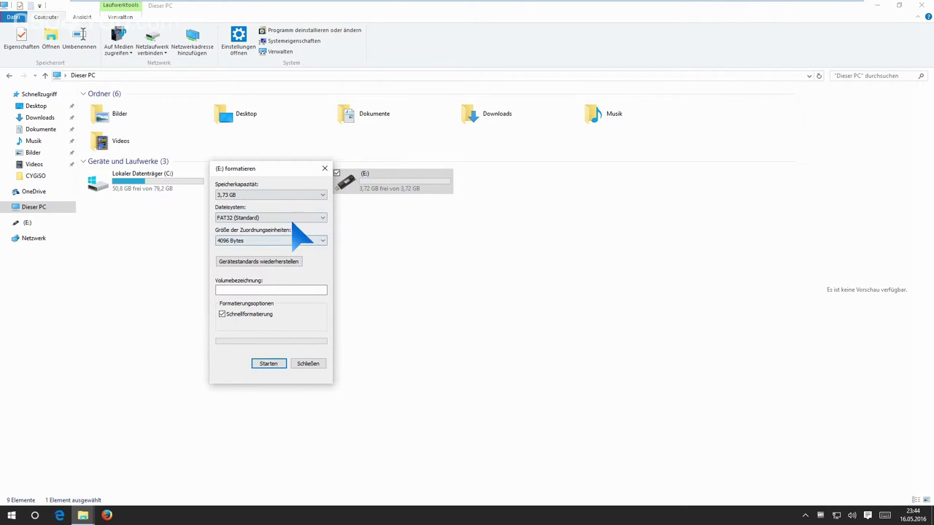
click(271, 217)
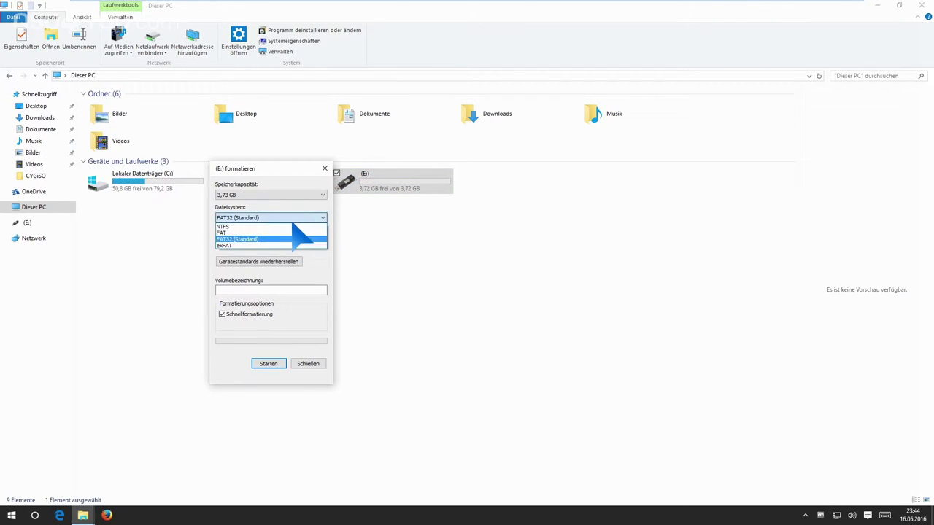
click(241, 226)
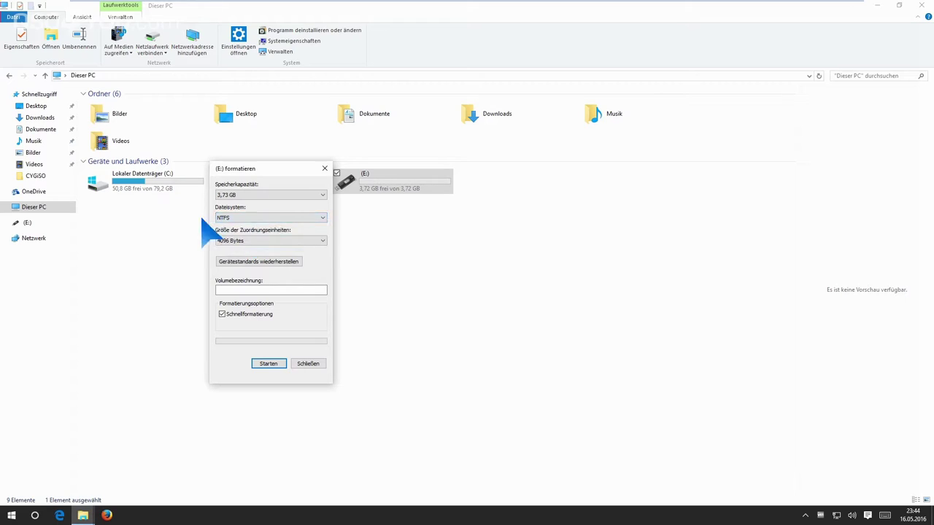
click(263, 219)
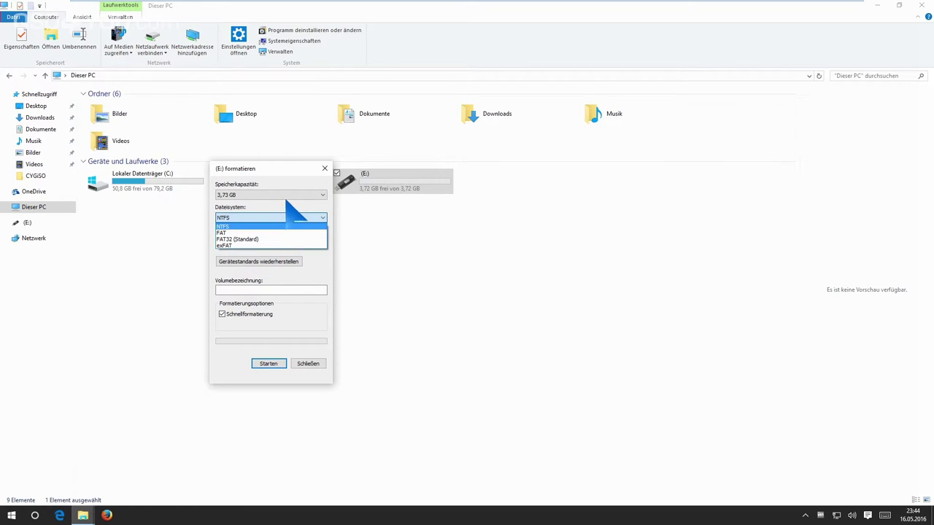
click(226, 227)
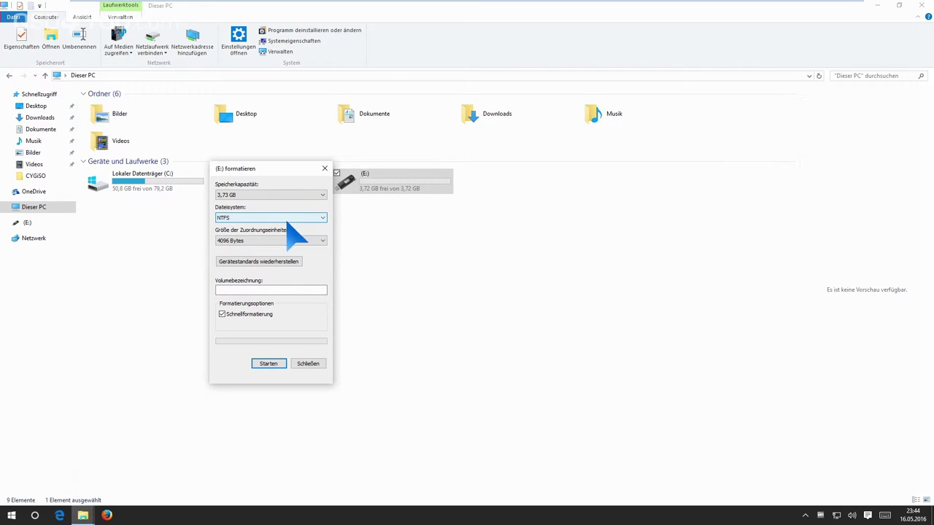
click(305, 364)
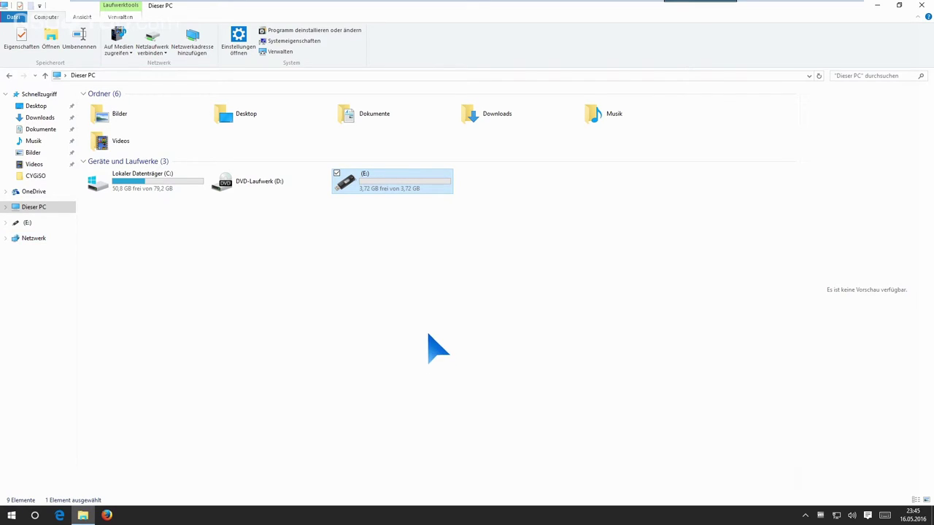
Open USB drive E: to check which files it holds, and return to the Dieser PC overview.
double_click(388, 178)
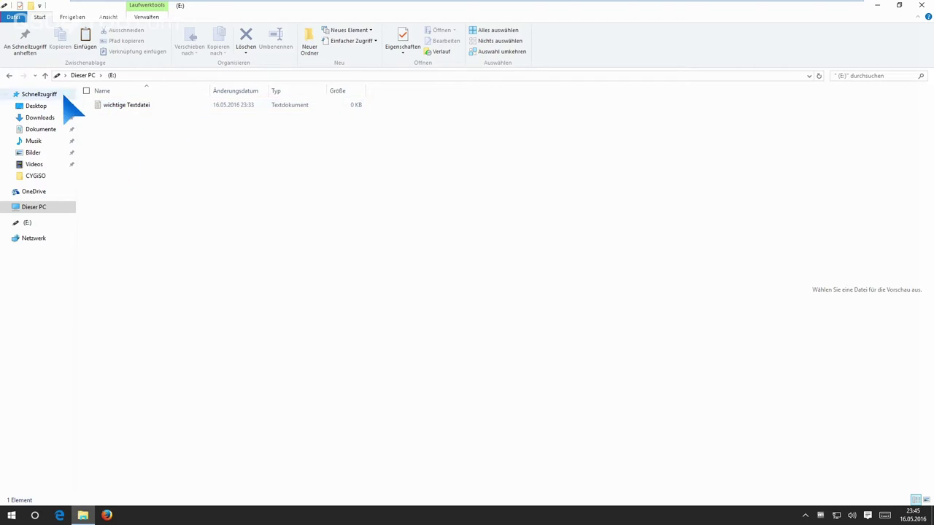
click(31, 207)
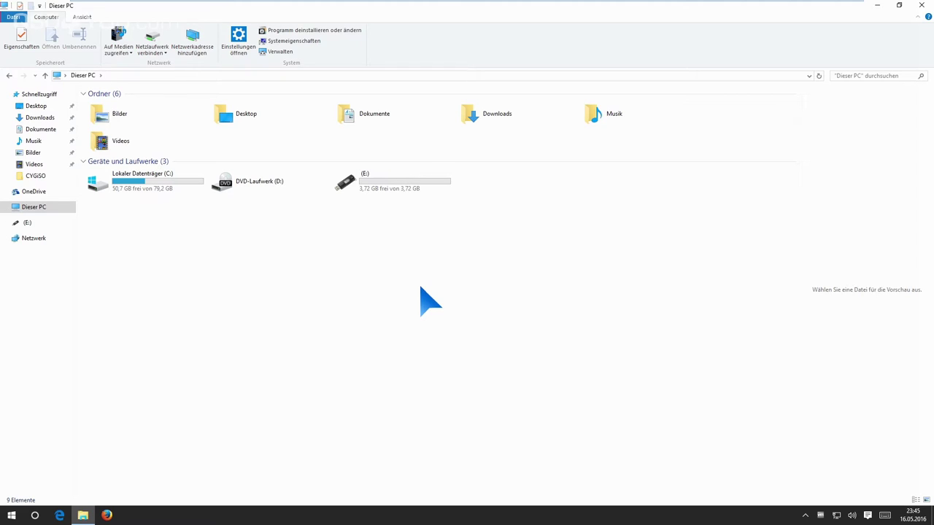
Open a Command Prompt window by running cmd.
key(super+r)
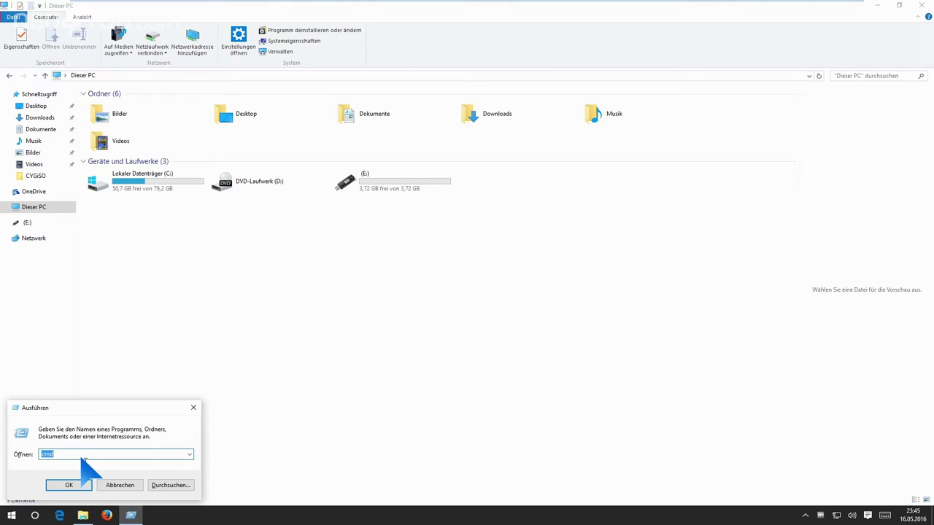
key(Return)
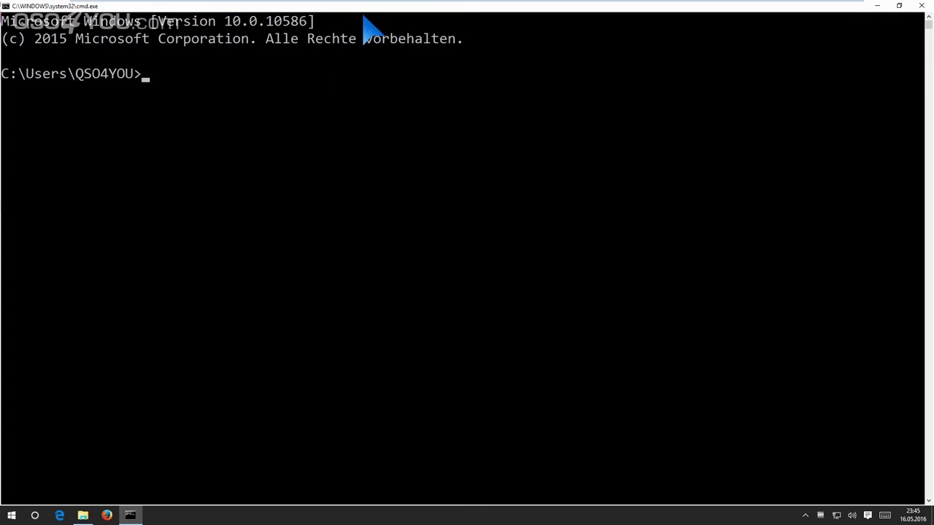
click(329, 228)
click(364, 112)
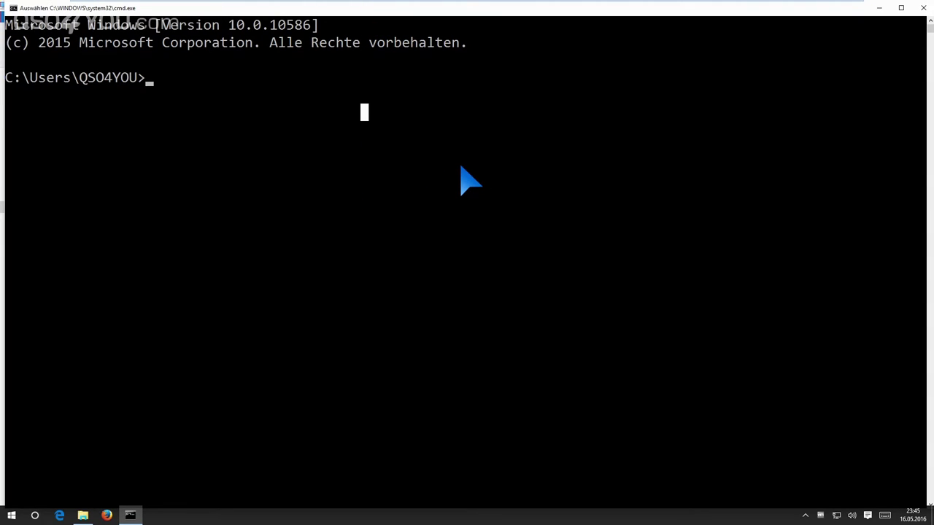
Run the command "convert E: /FS:NTFS" to convert the USB drive to NTFS without formatting it.
text(convert)
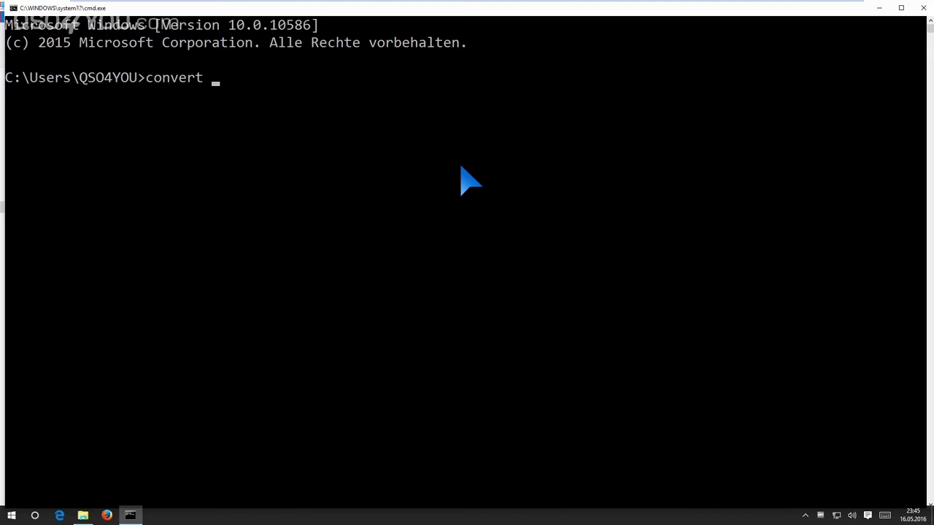
drag(427, 8, 486, 237)
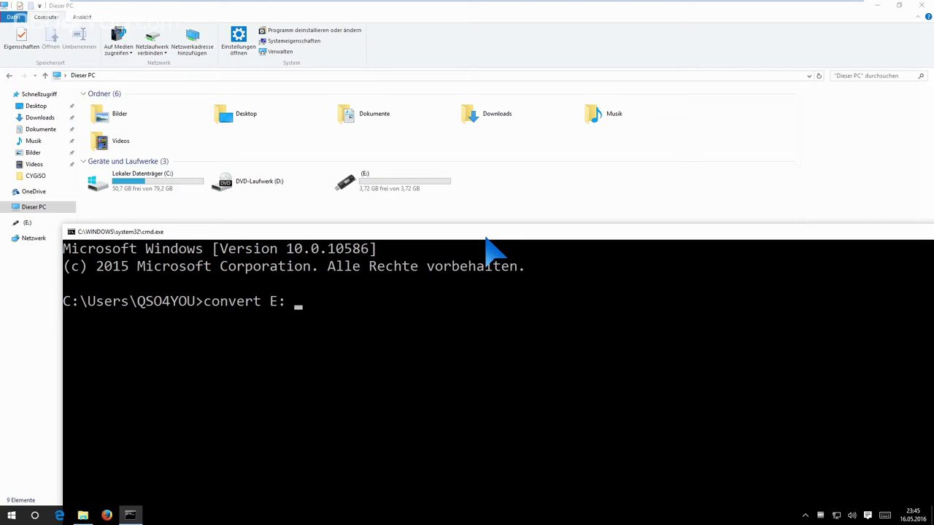
text(/FS:NTFS)
key(Return)
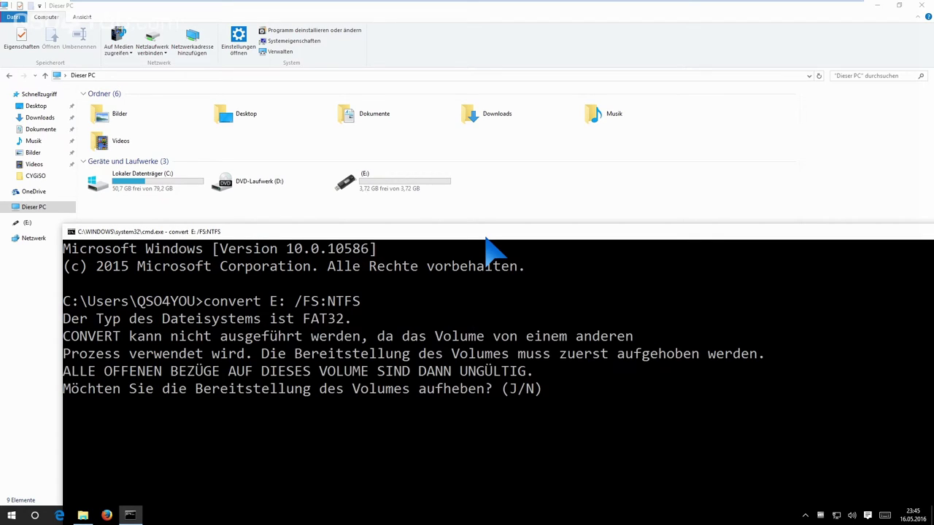
Answer J to allow dismounting the volume for the conversion, and maximize the Command Prompt window.
drag(486, 238, 474, 146)
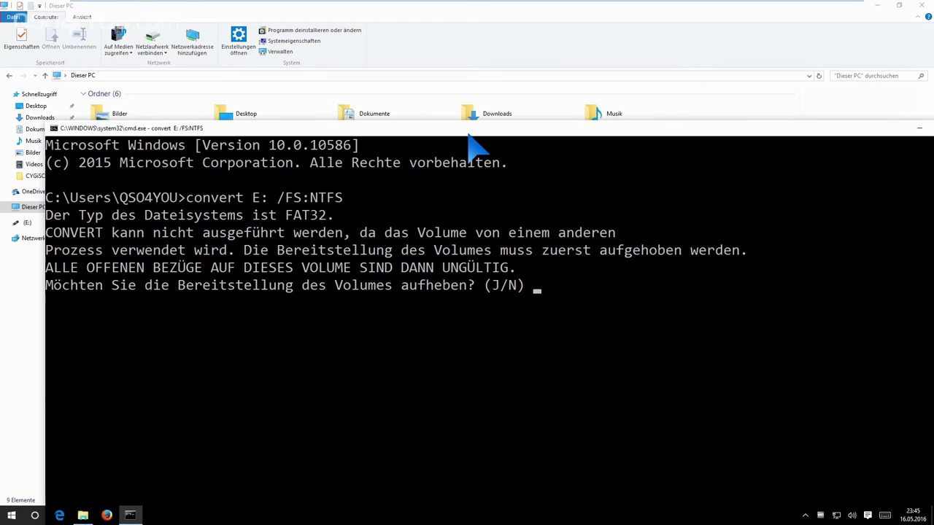
click(603, 284)
text(J)
key(Return)
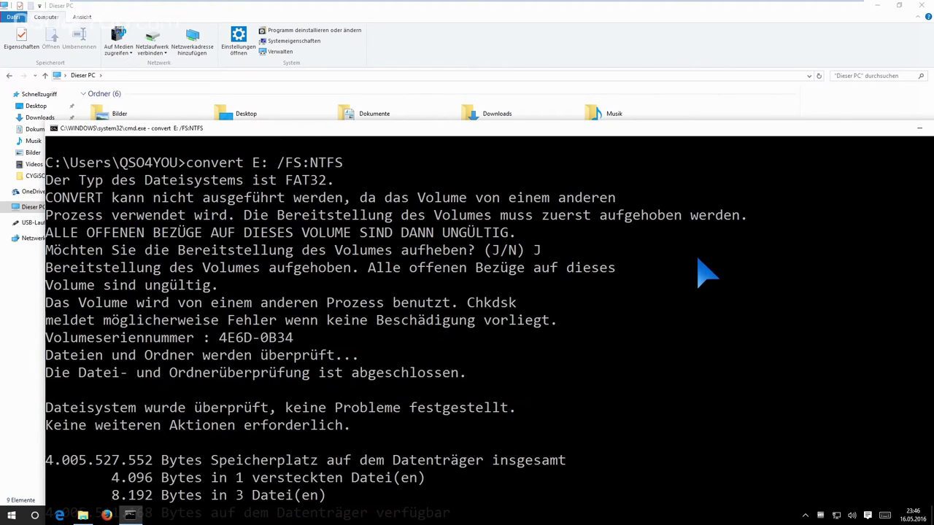
drag(627, 127, 613, 2)
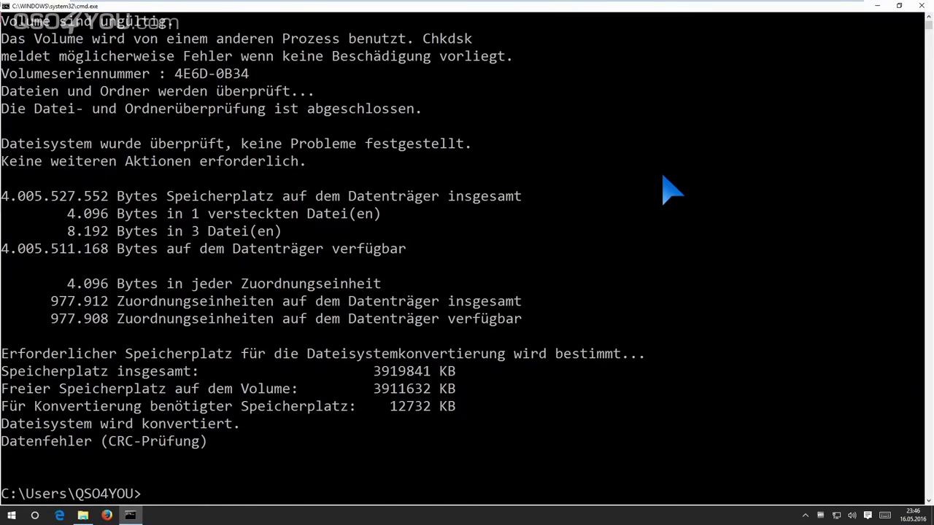
Minimize the Command Prompt and check the files on USB drive E: and the file system in its properties.
click(877, 6)
double_click(393, 186)
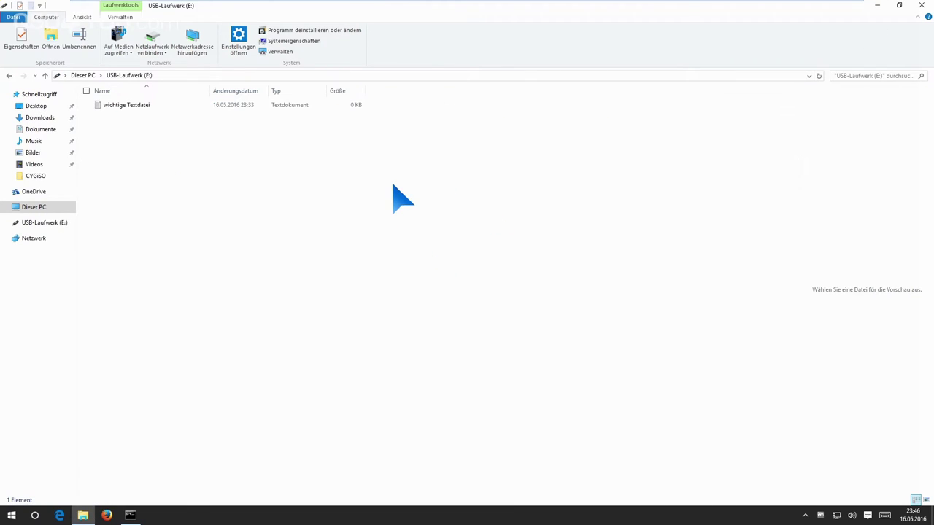
click(84, 75)
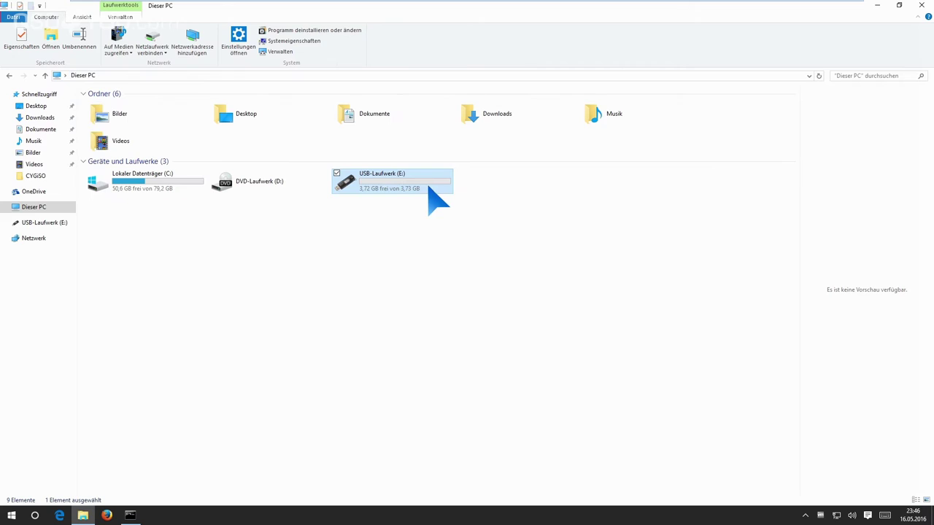
right_click(429, 187)
click(341, 416)
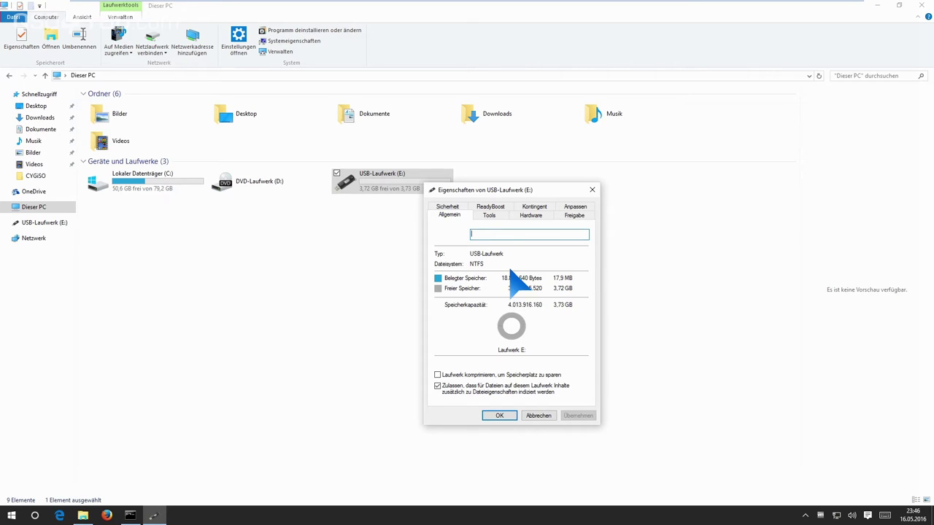
click(537, 416)
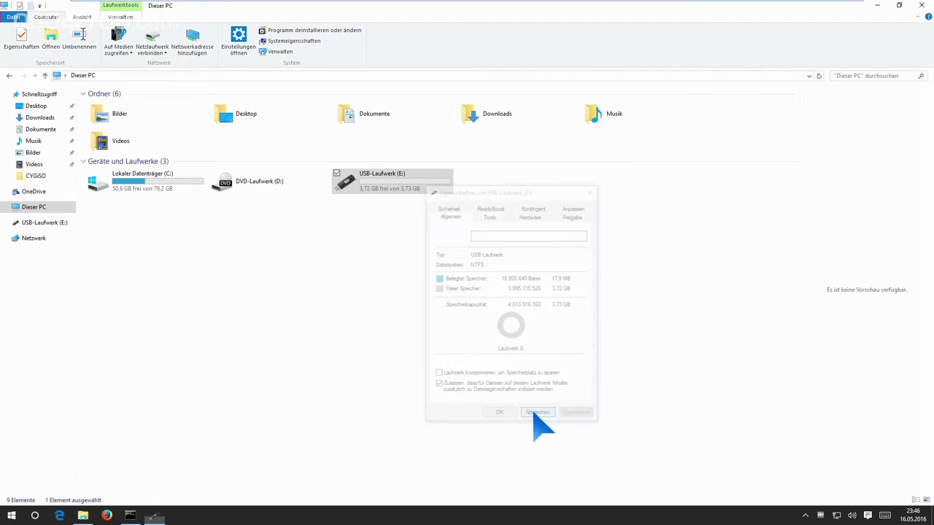
Switch to the Command Prompt, review the full output of the convert command, and close the window.
click(130, 516)
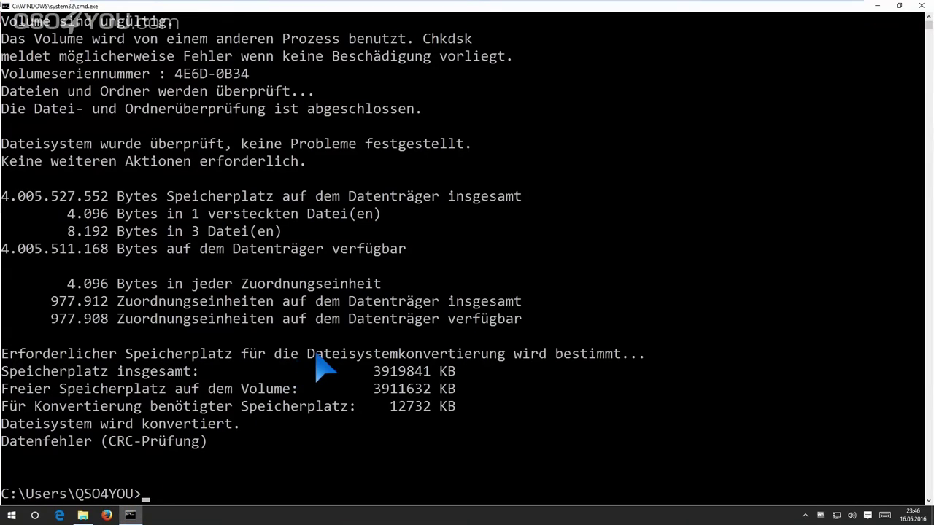
scroll(368, 328, up, 4)
scroll(376, 332, down, 4)
scroll(379, 336, up, 4)
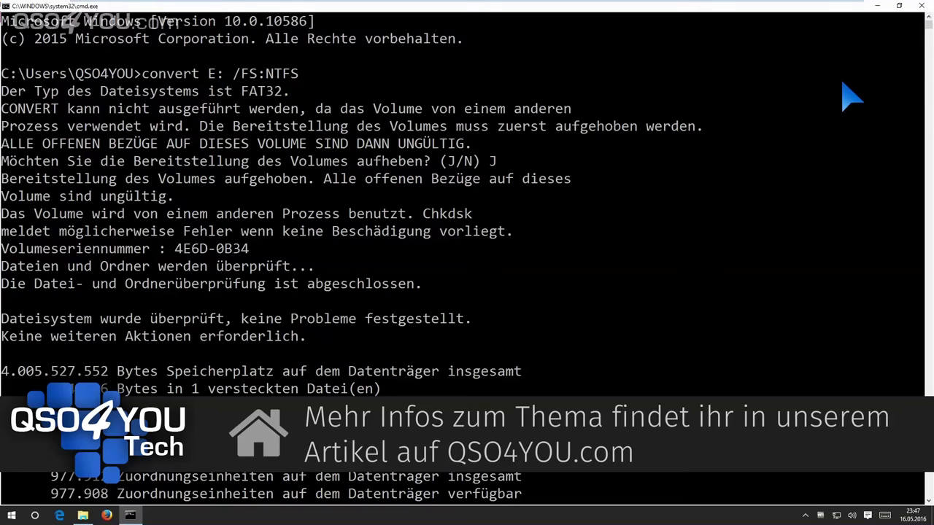
scroll(754, 146, down, 6)
scroll(621, 198, up, 6)
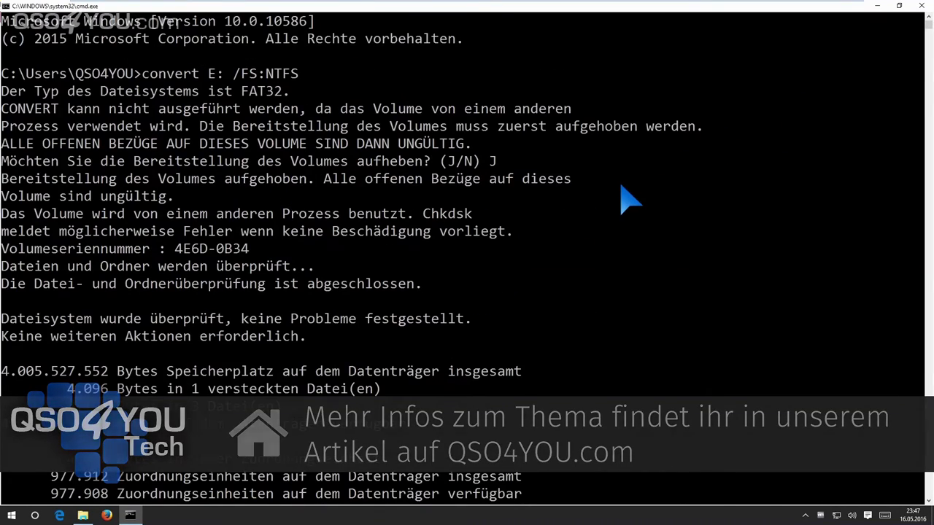
scroll(642, 190, down, 5)
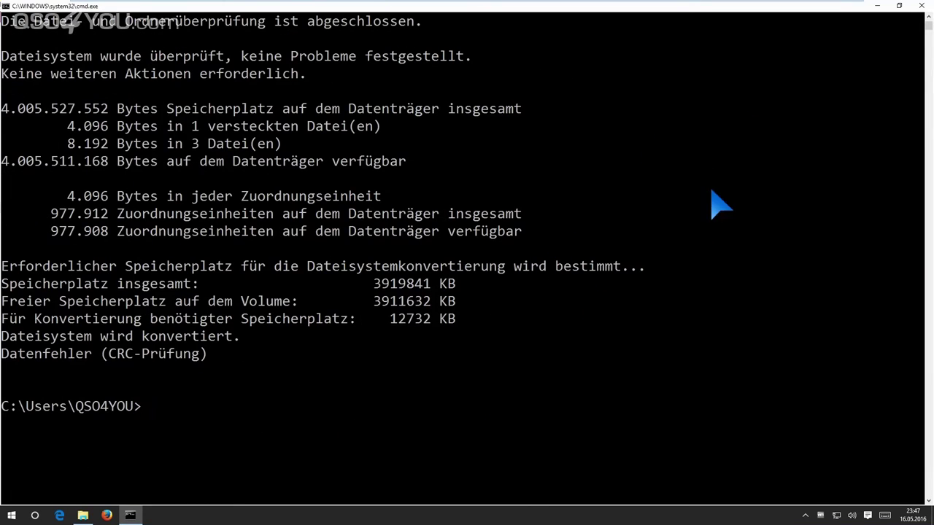
scroll(759, 179, up, 4)
scroll(758, 142, up, 1)
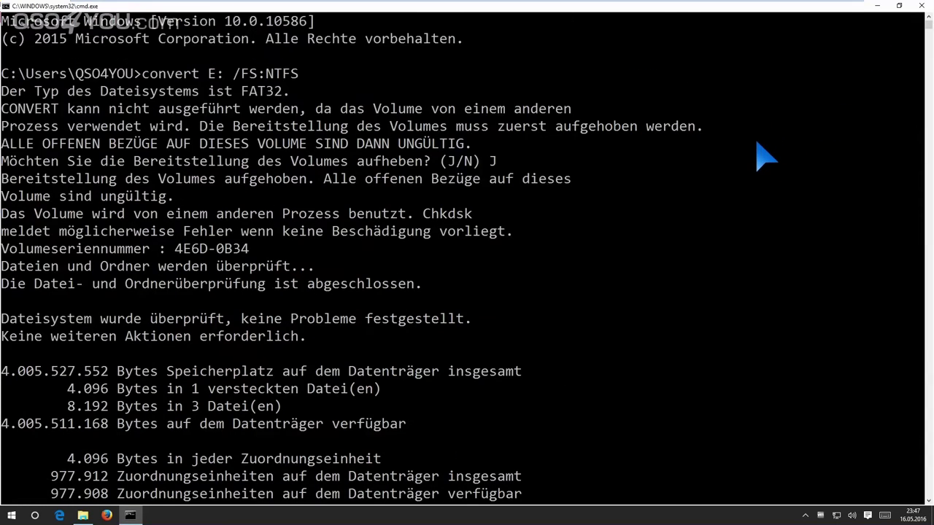
click(921, 6)
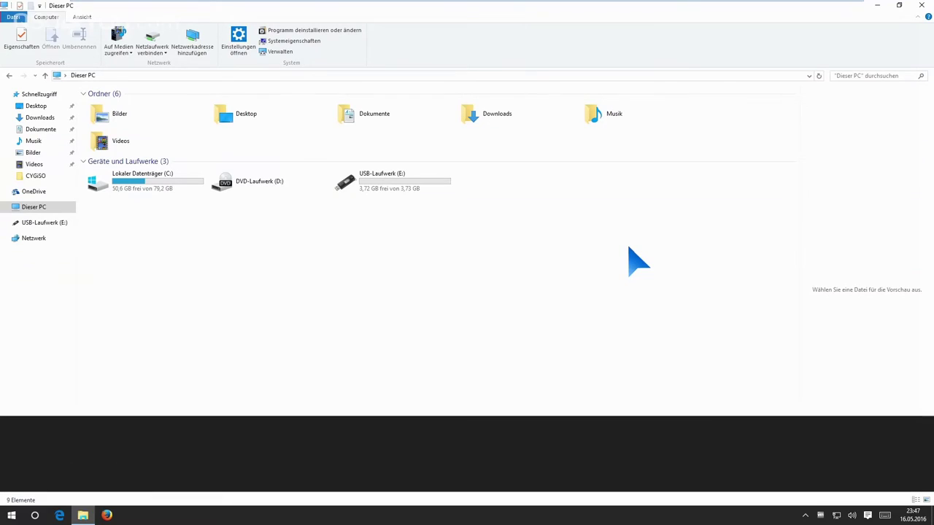